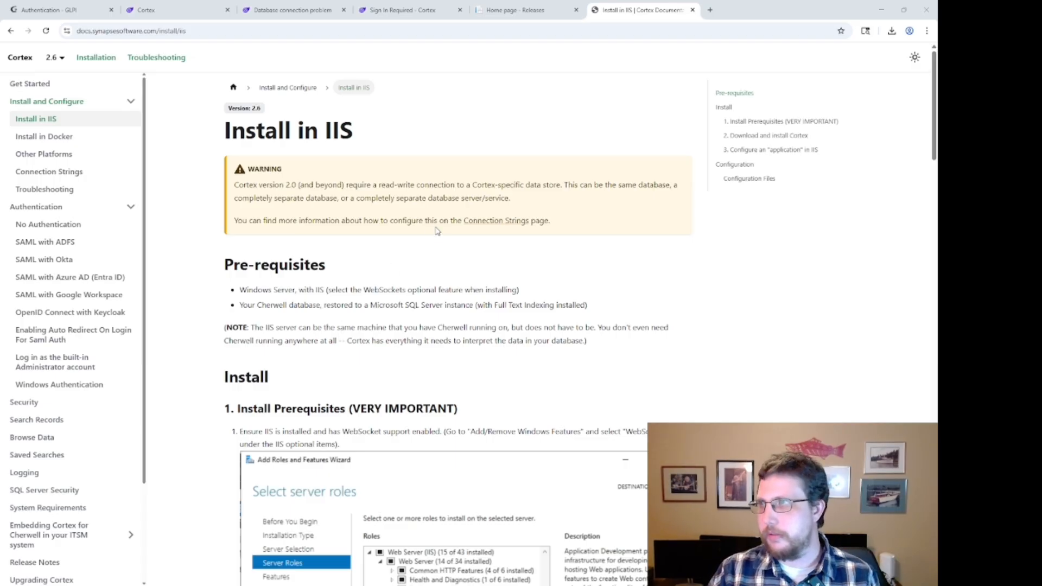
# Review the prerequisites and the Cortex download instructions in the Install in IIS guide, and switch to the Releases page.
pyautogui.scroll(-12, 439, 234)
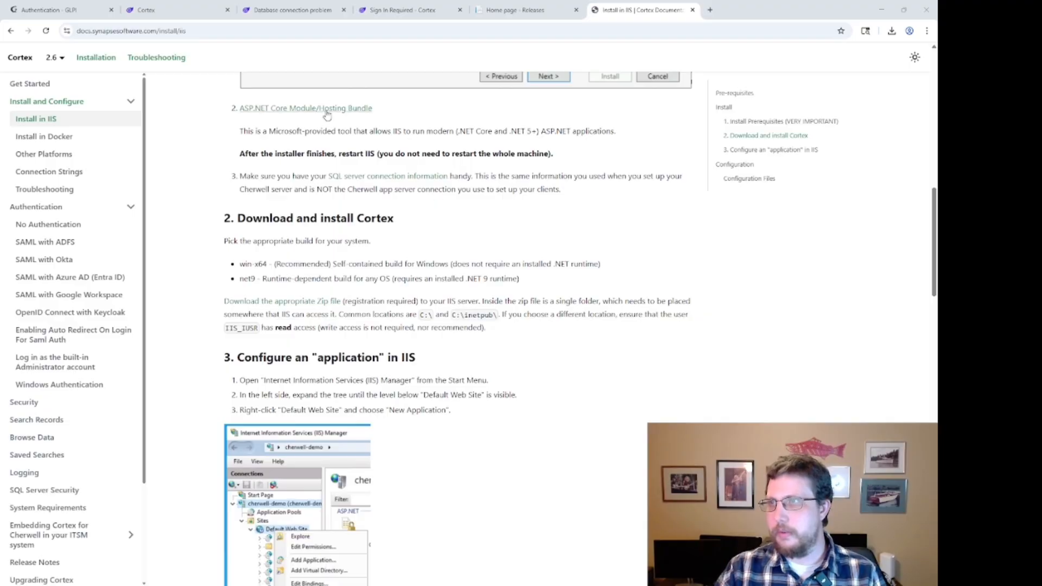
pyautogui.scroll(-2, 367, 195)
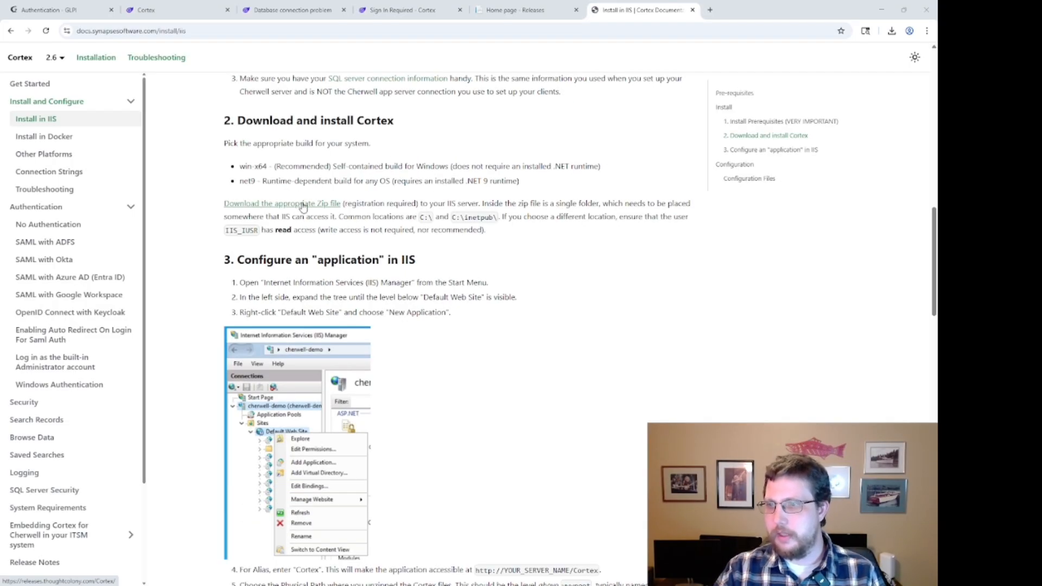
pyautogui.click(507, 10)
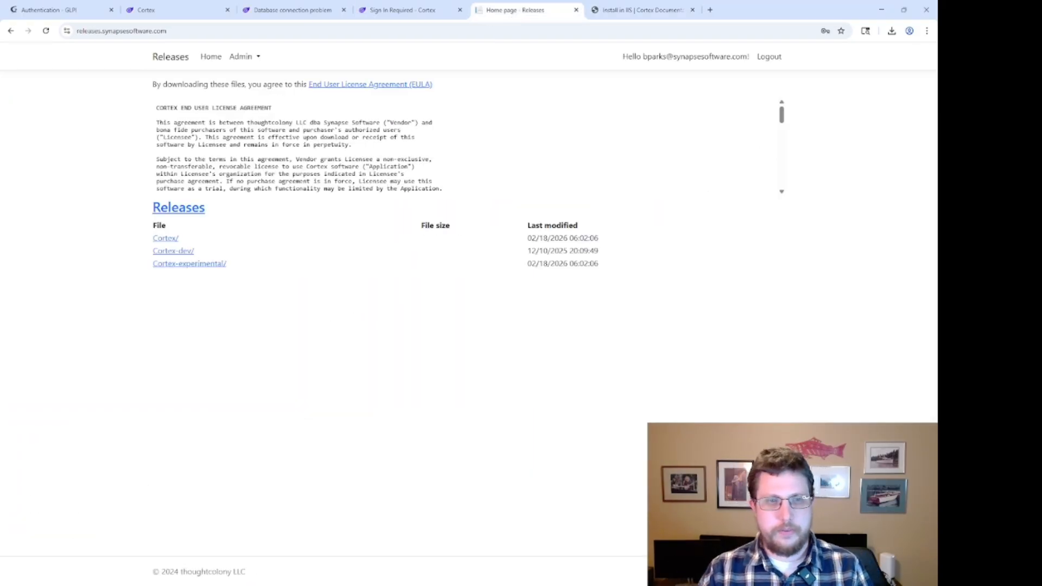
# Open the Request Access form in the incognito window, check its email and password fields, and answer the arithmetic question with 15.
pyautogui.hotkey('alt', 'Tab')
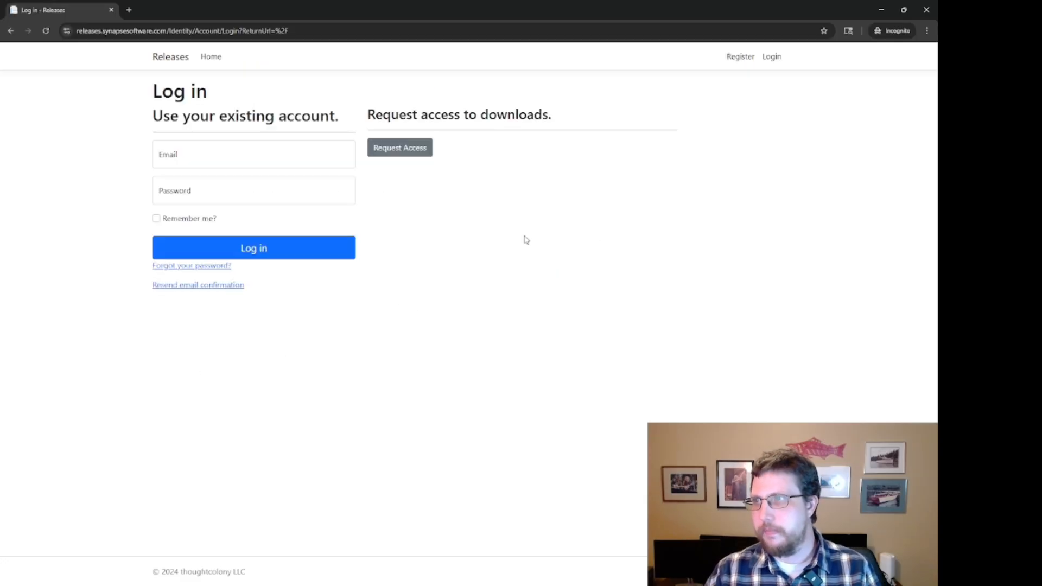
pyautogui.click(391, 151)
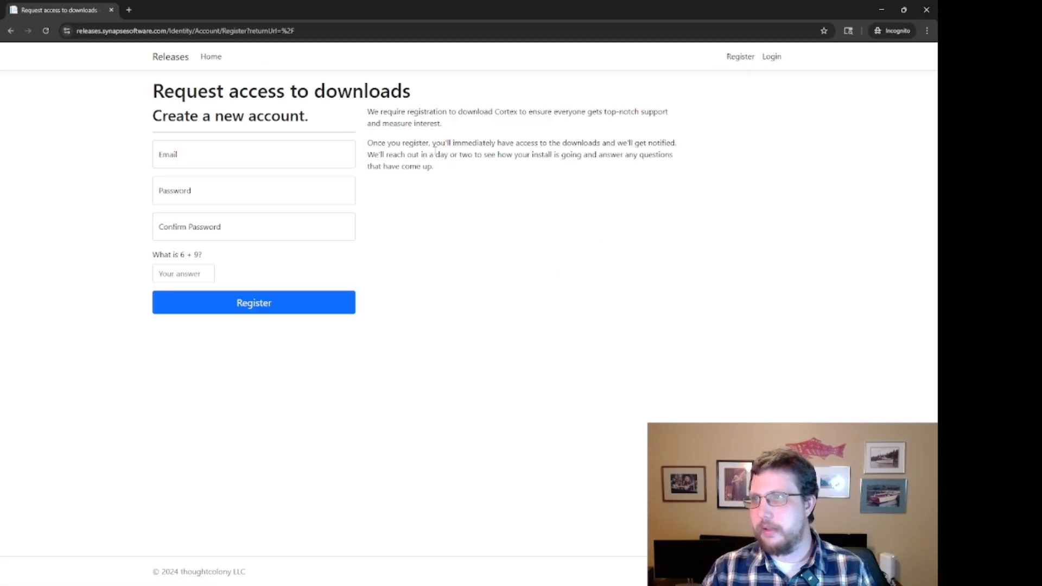
pyautogui.click(210, 162)
pyautogui.click(182, 194)
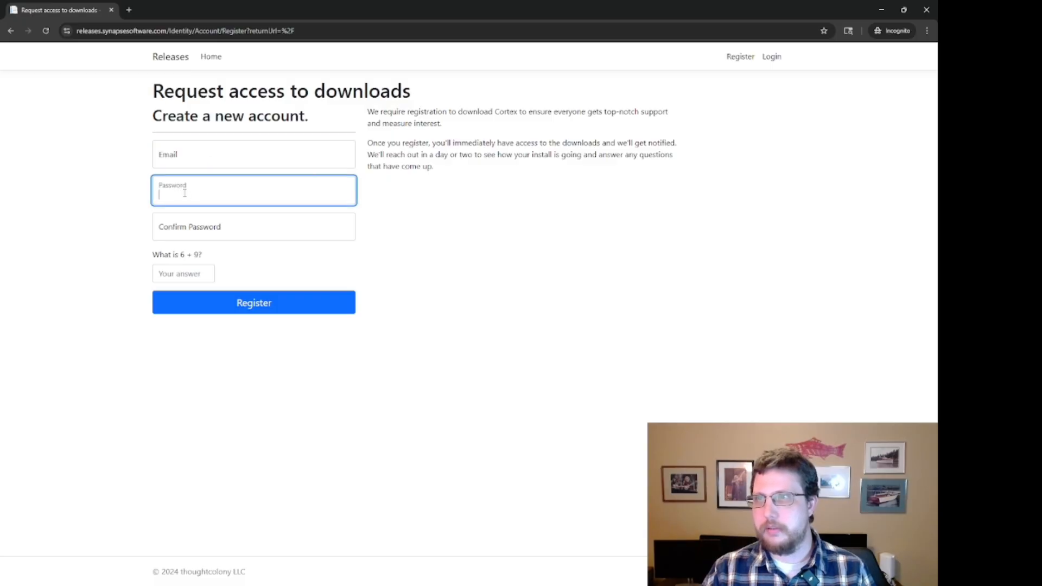
pyautogui.click(183, 275)
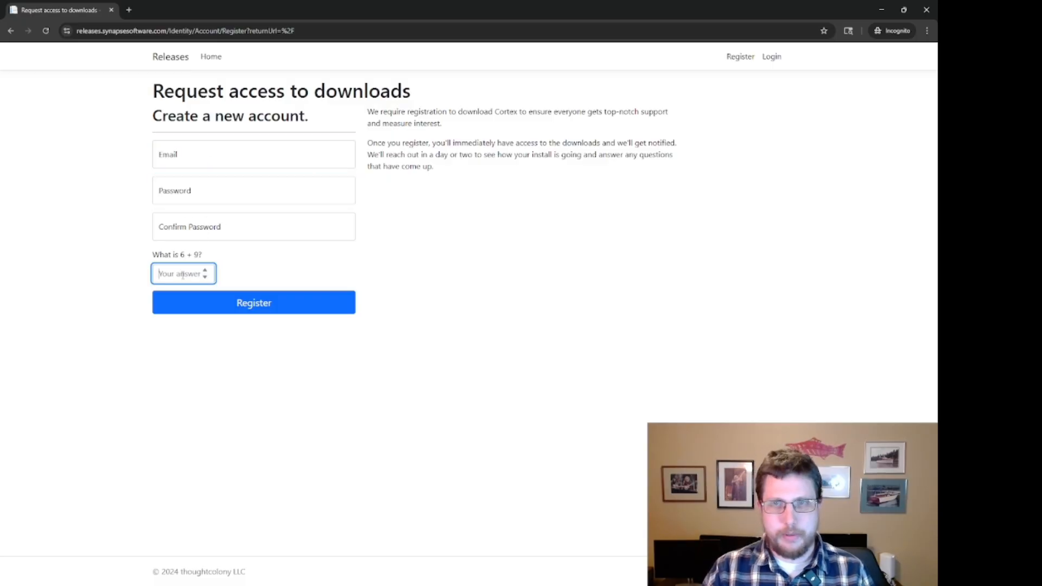
pyautogui.write('15')
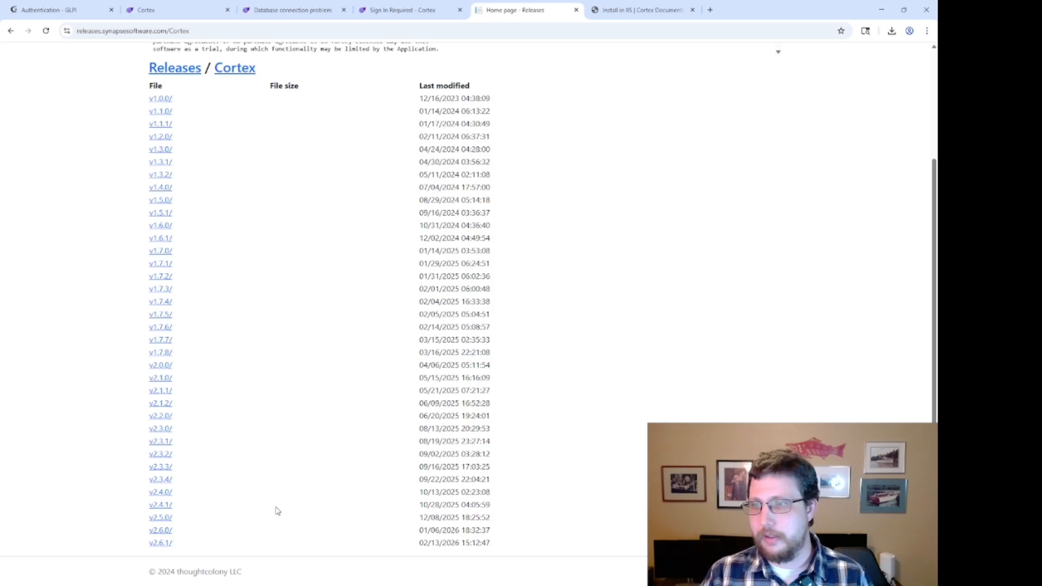
# Open the v2.6.1 Cortex release, check the guide's download section, and download cortex-win-x64-installer-v2.6.1.exe.
pyautogui.click(162, 544)
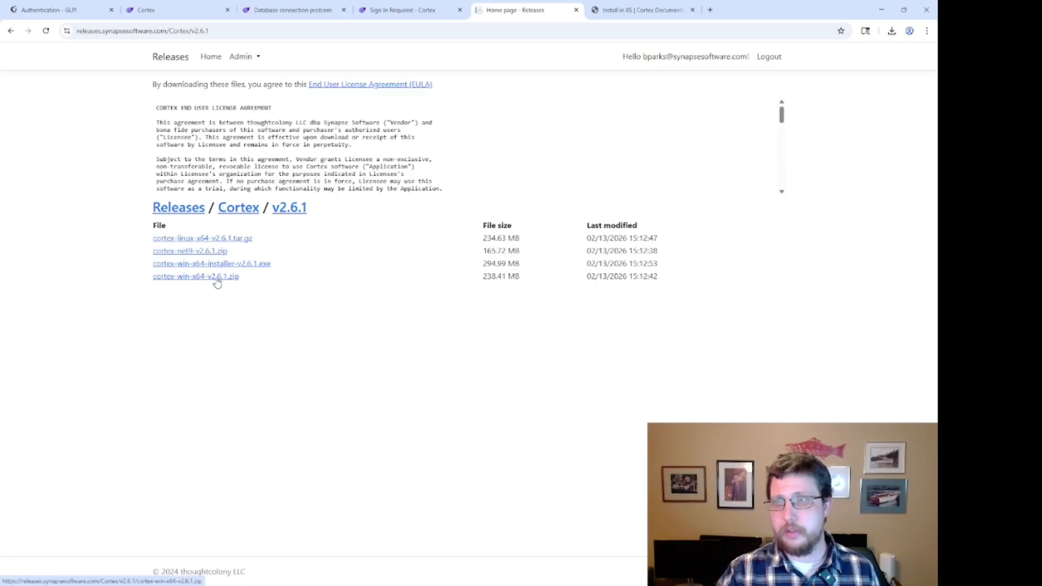
pyautogui.click(643, 12)
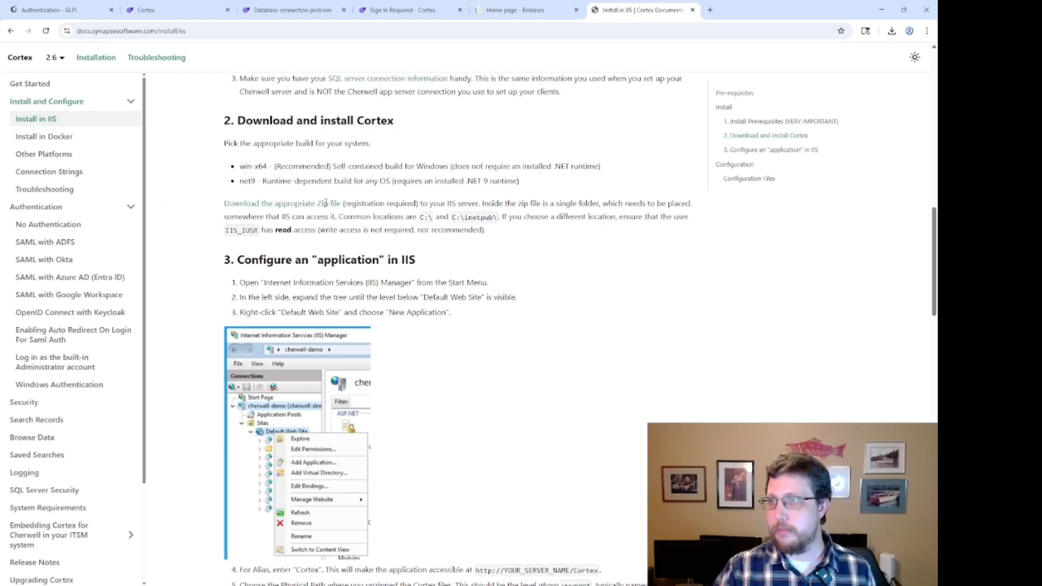
pyautogui.click(517, 10)
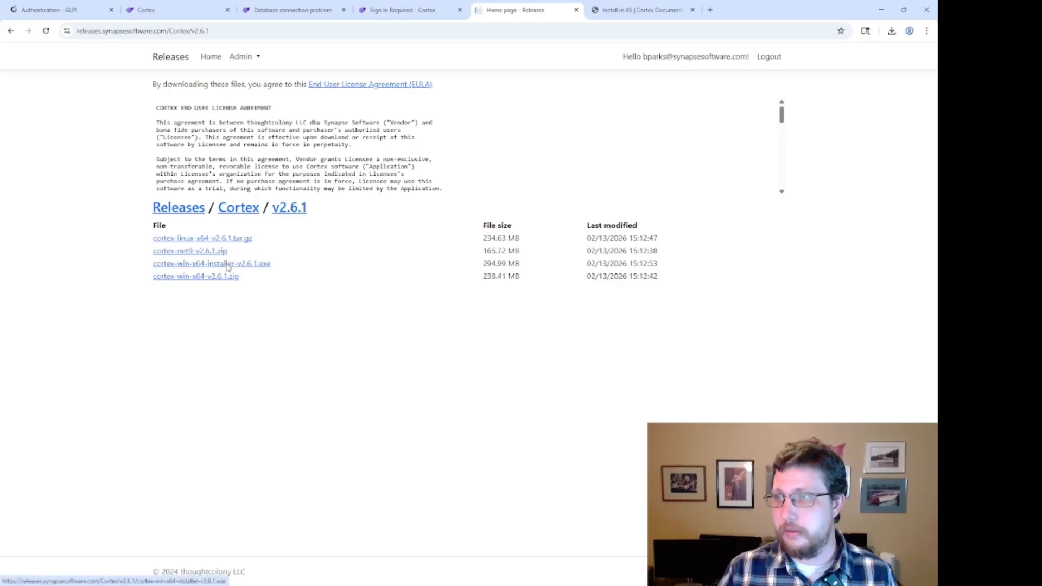
pyautogui.click(227, 267)
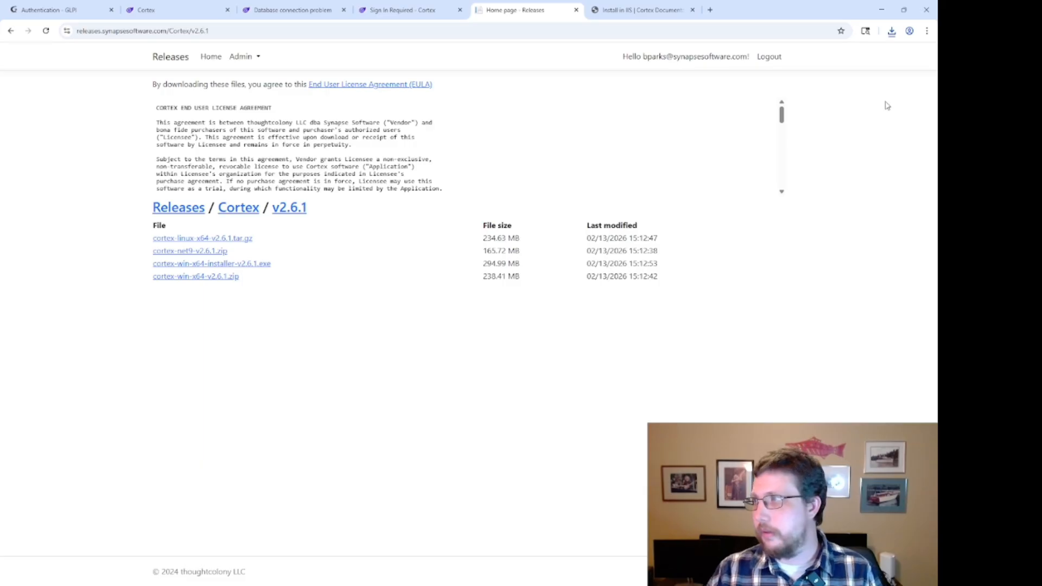
# Launch the downloaded Cortex installer despite the SmartScreen block and restart it with administrator privileges.
pyautogui.click(891, 32)
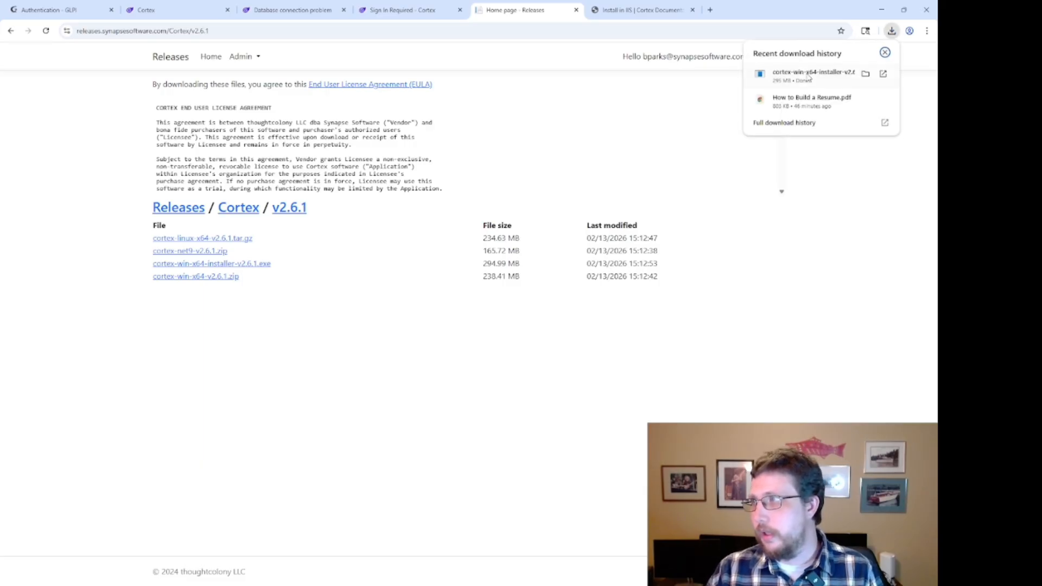
pyautogui.click(817, 76)
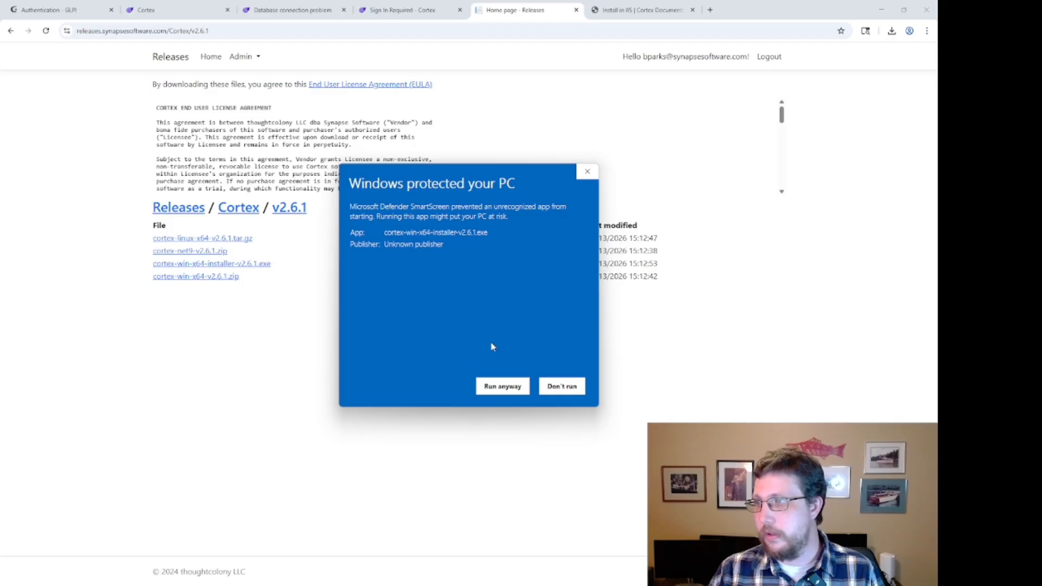
pyautogui.click(511, 393)
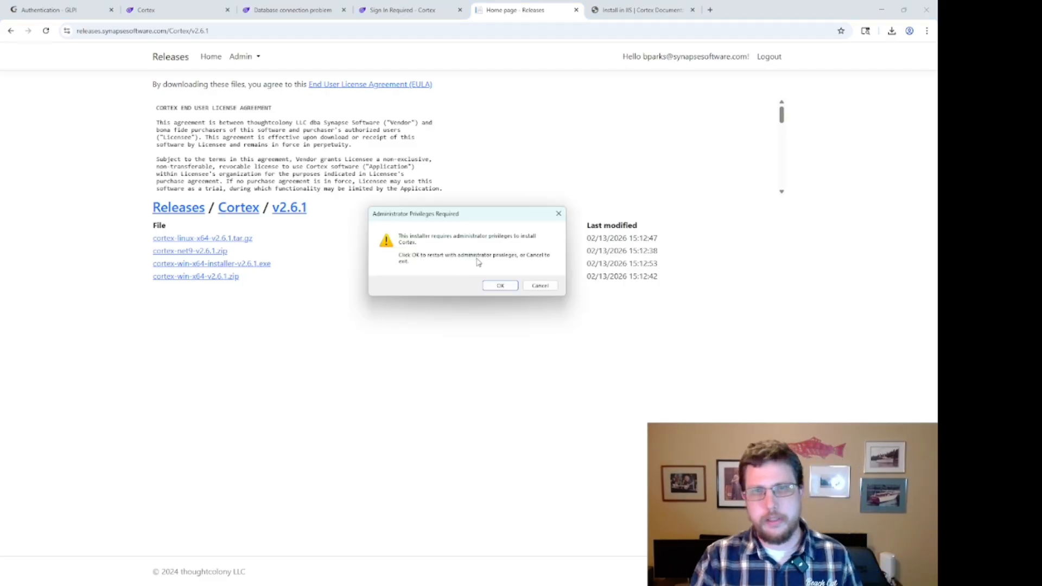
pyautogui.click(500, 285)
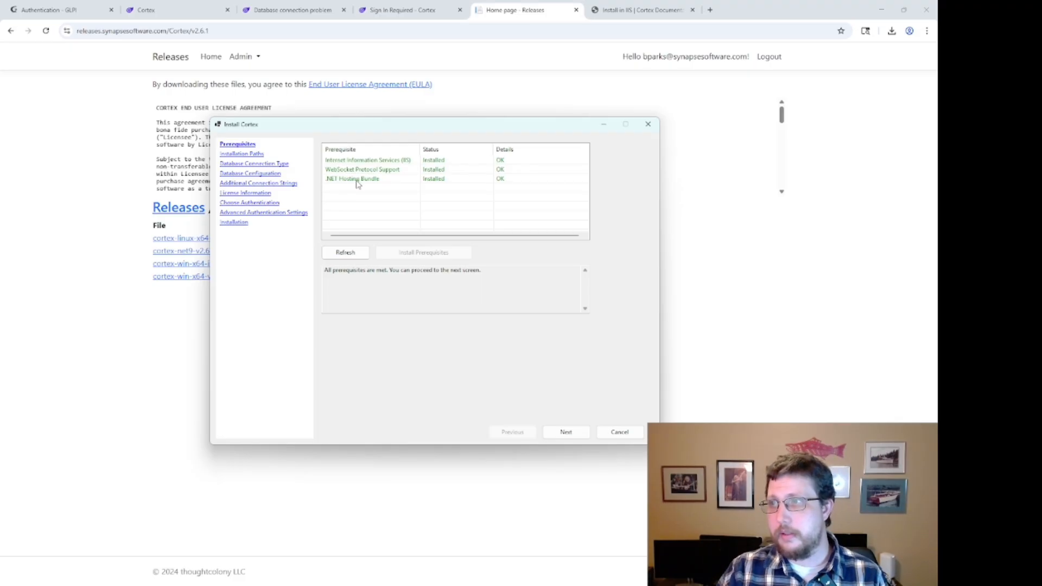
# Check the server role prerequisites in the Install in IIS guide and return to the Cortex installer.
pyautogui.click(624, 10)
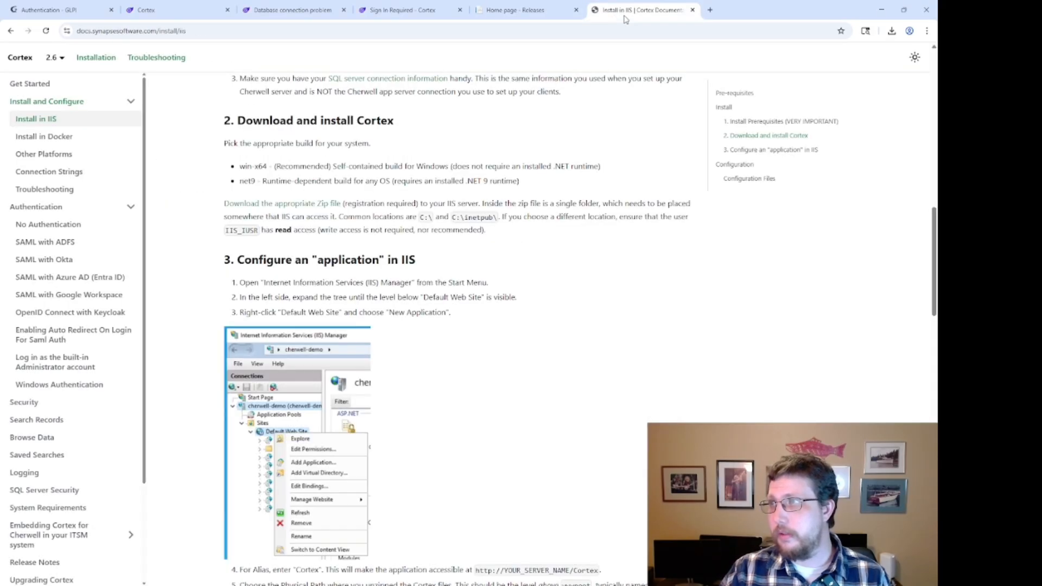
pyautogui.scroll(6, 372, 203)
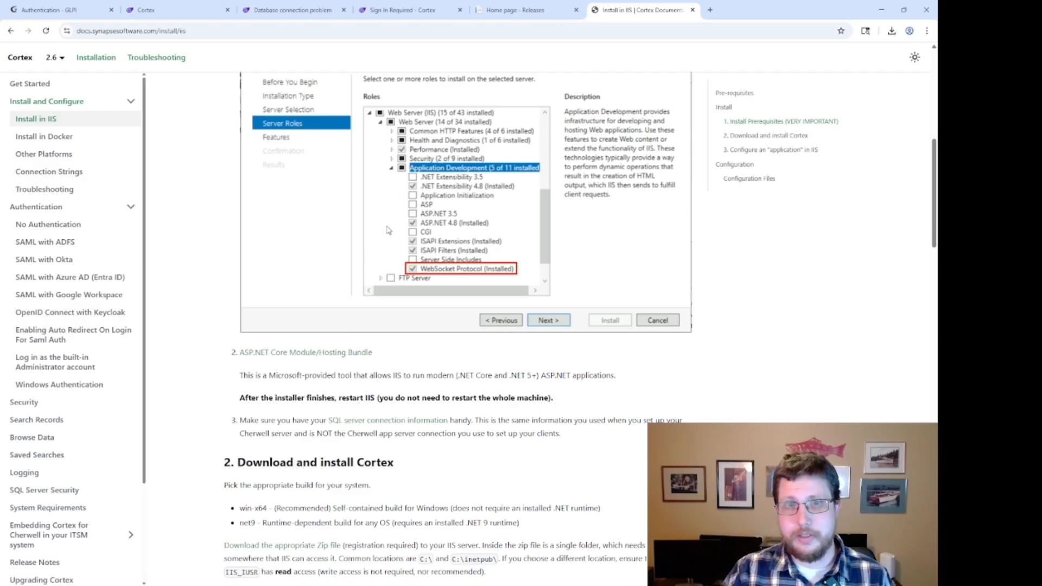
pyautogui.hotkey('alt', 'Tab')
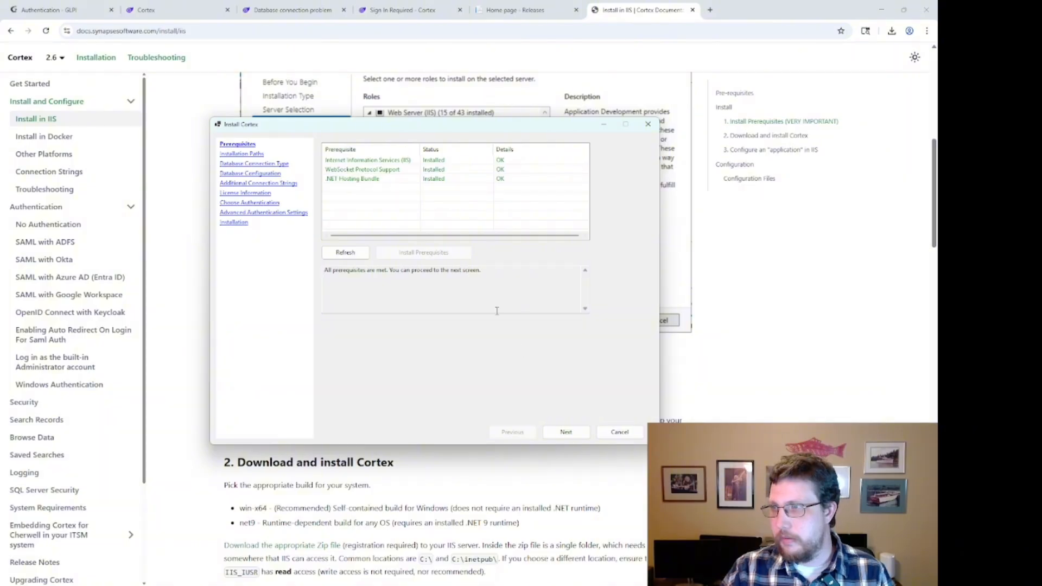
# Examine the installer's installation paths and authentication type options, and cancel the installation.
pyautogui.click(570, 434)
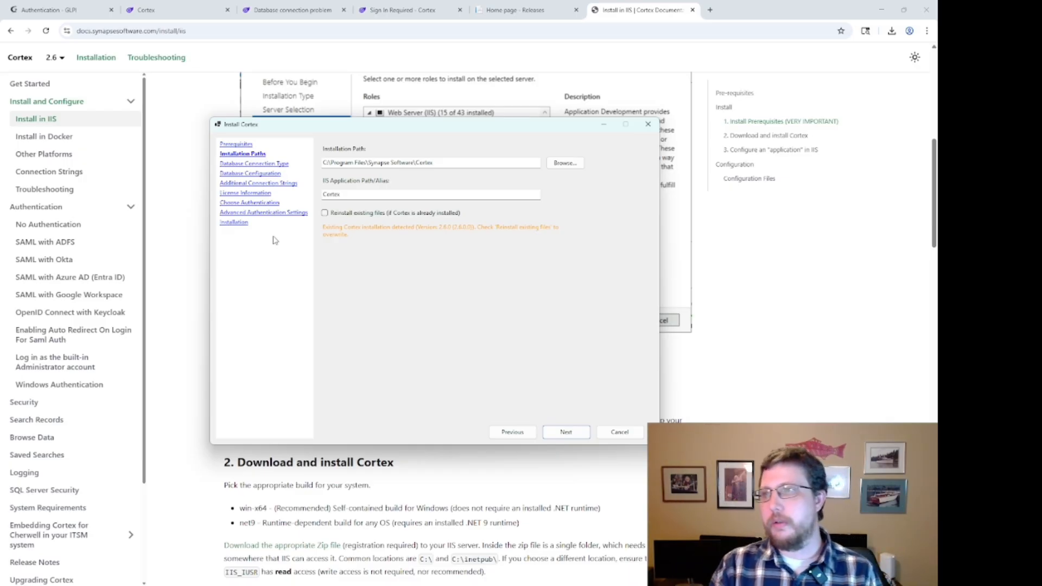
pyautogui.click(265, 203)
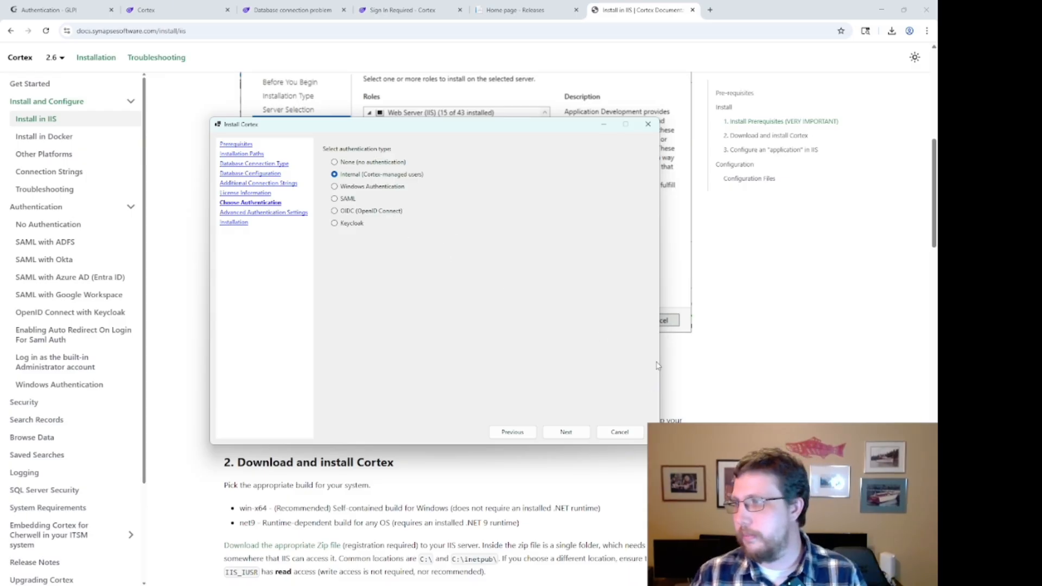
pyautogui.click(624, 431)
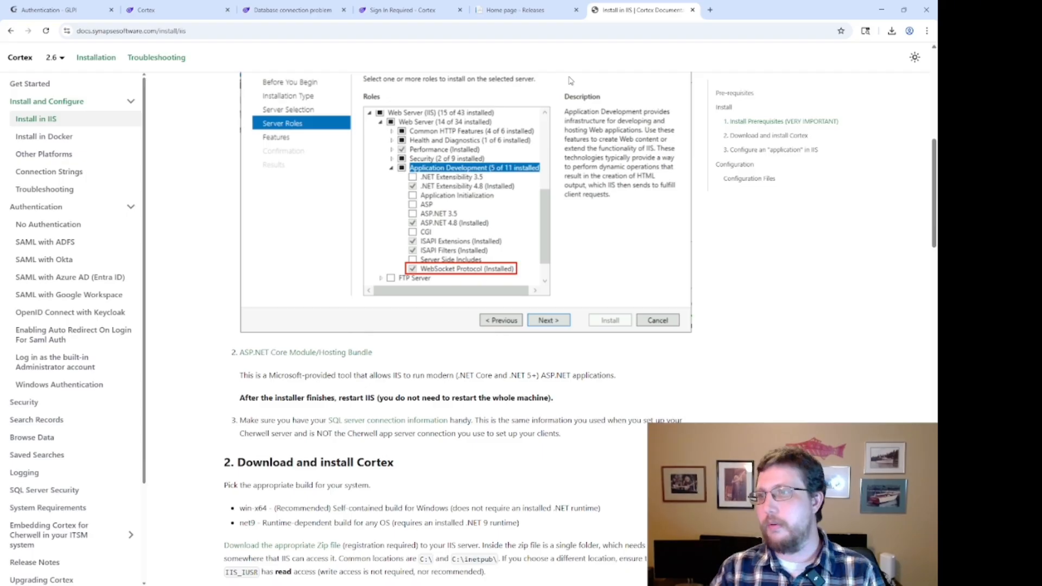
# Review the manual installation instructions in the guide, through configuring an application in IIS and the items needing configuration.
pyautogui.scroll(-8, 563, 298)
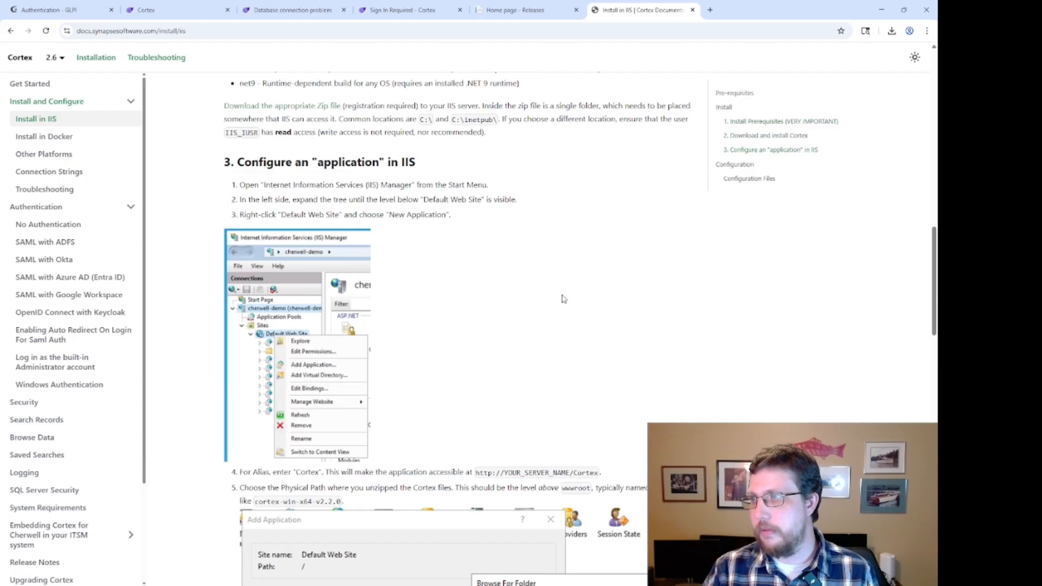
pyautogui.scroll(20, 563, 298)
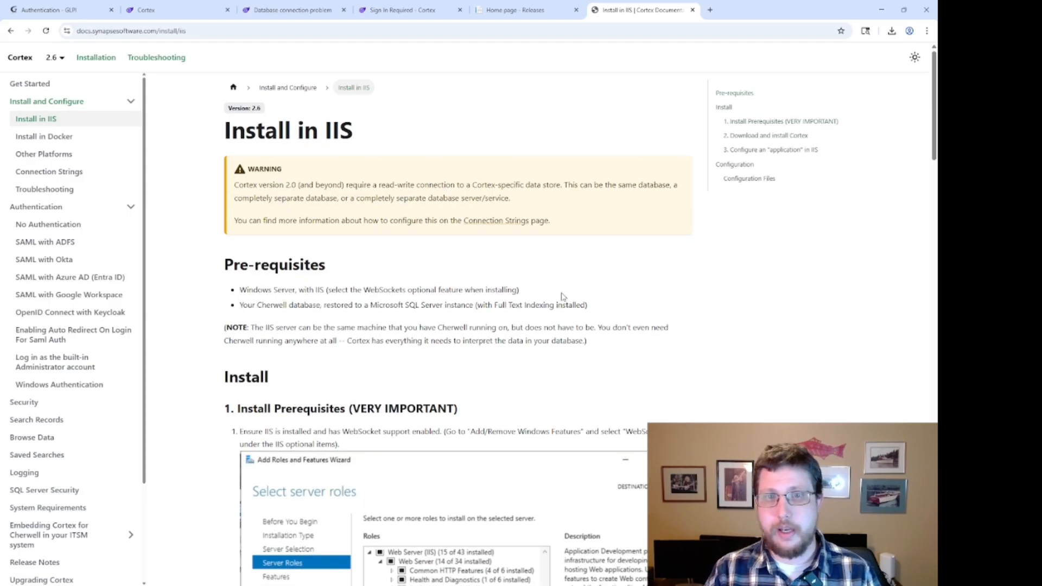
pyautogui.scroll(-15, 563, 297)
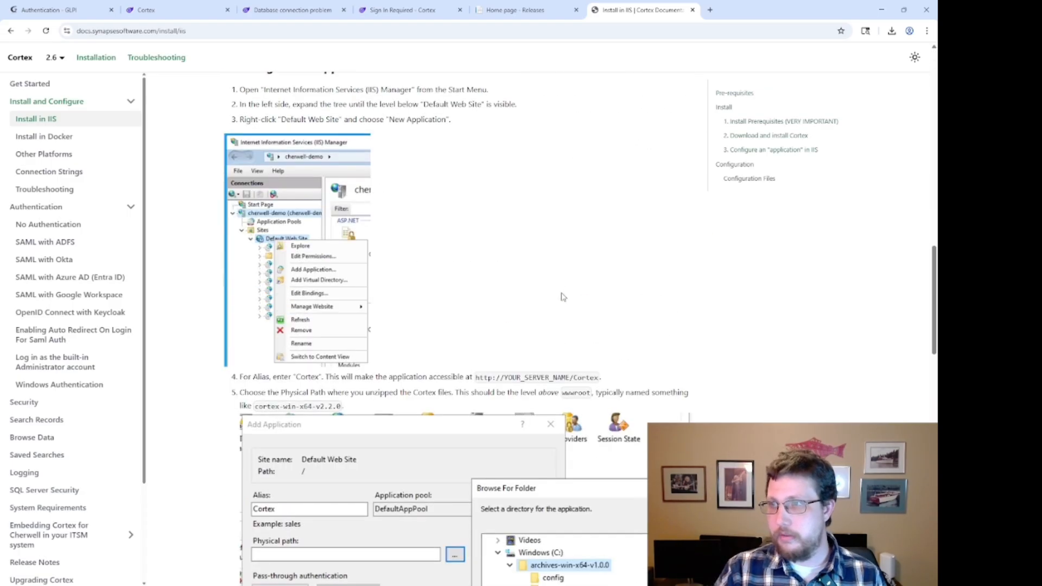
pyautogui.scroll(-5, 563, 297)
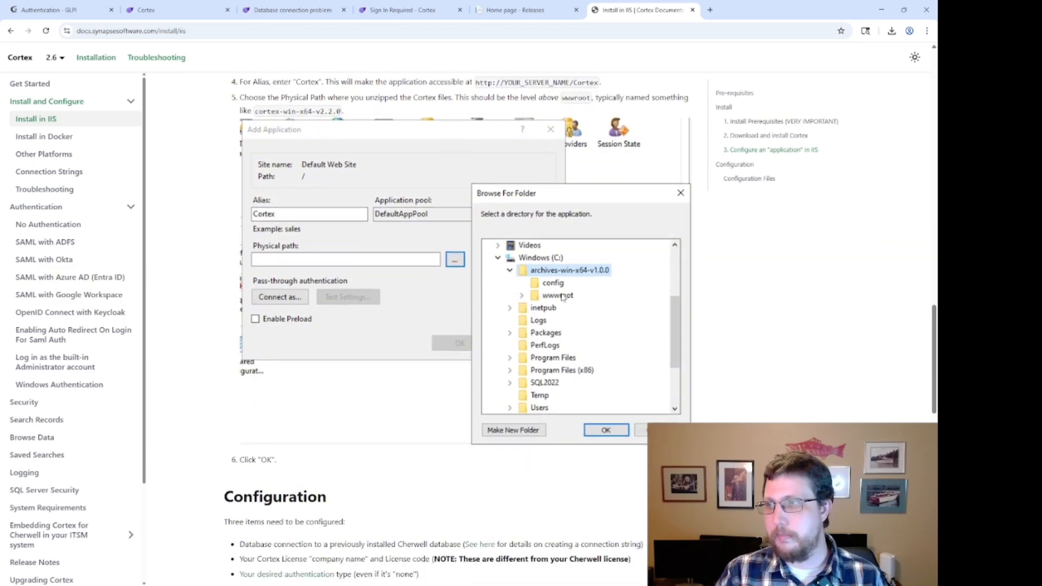
pyautogui.scroll(-4, 561, 297)
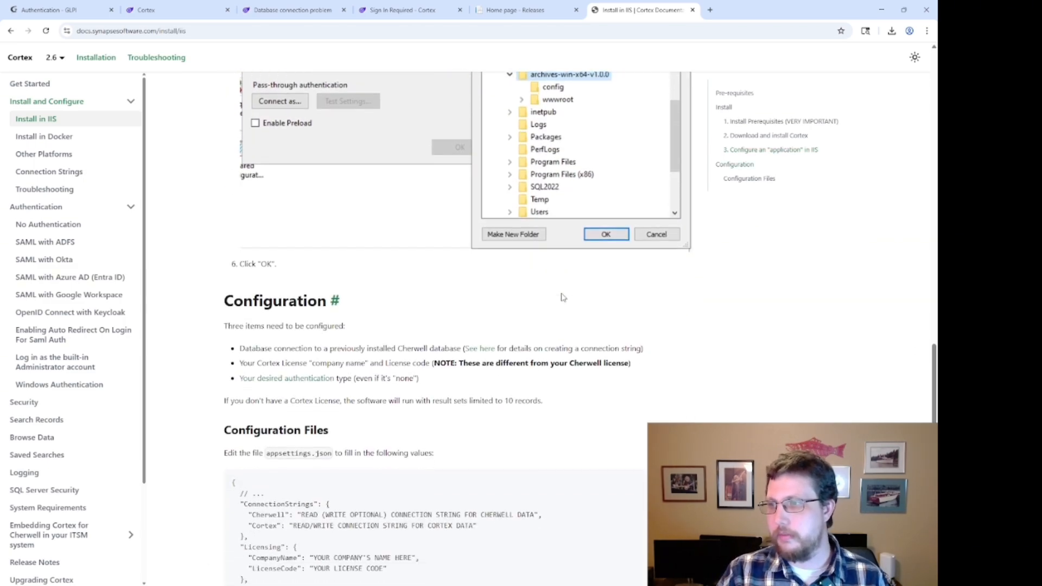
# Examine the appsettings.json configuration sample and the HTTPS/SSL section under Next Steps in the guide.
pyautogui.scroll(-4, 563, 297)
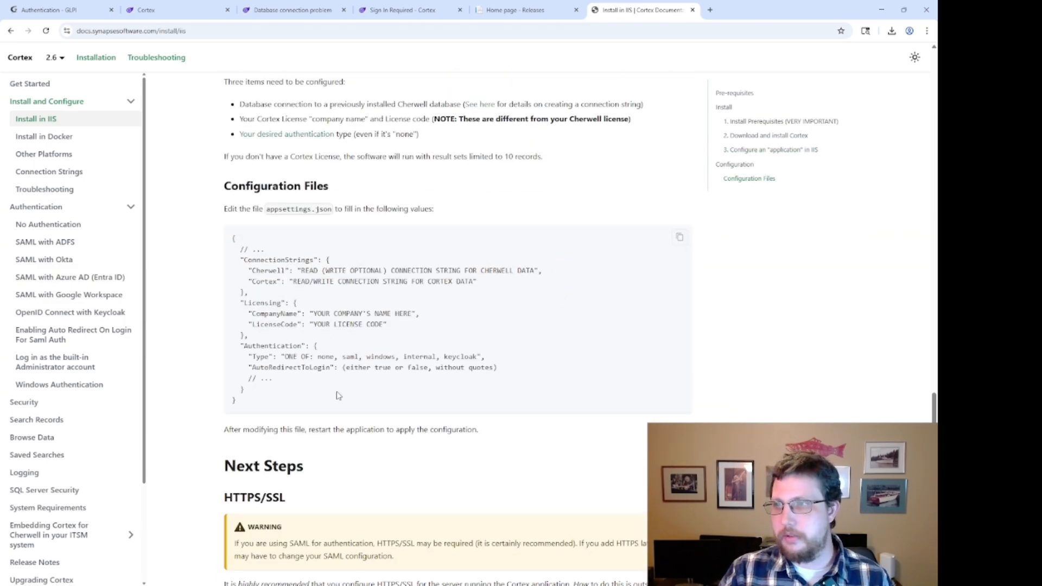
pyautogui.moveTo(237, 403); pyautogui.dragTo(237, 239)
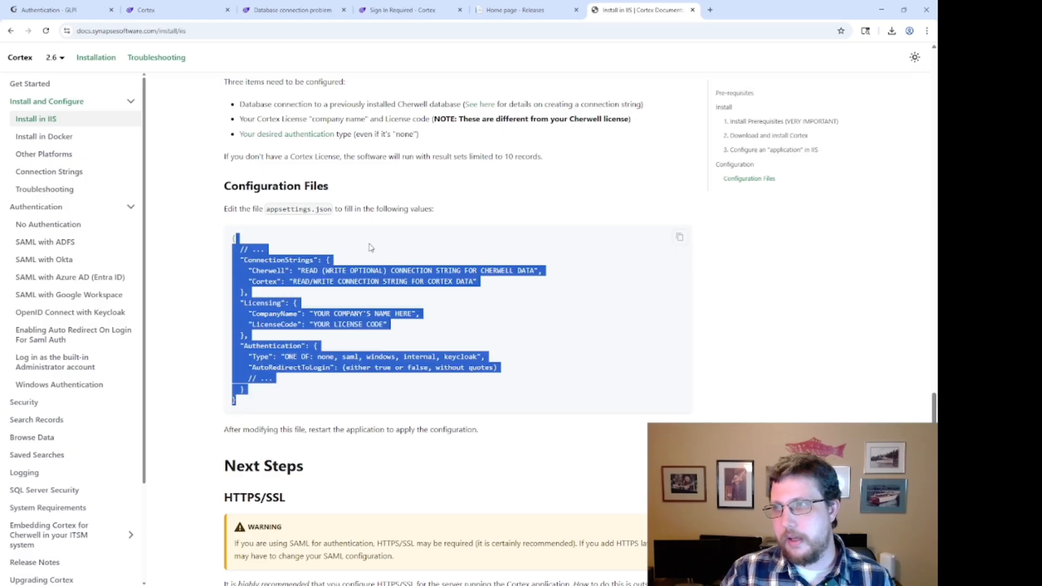
pyautogui.click(400, 251)
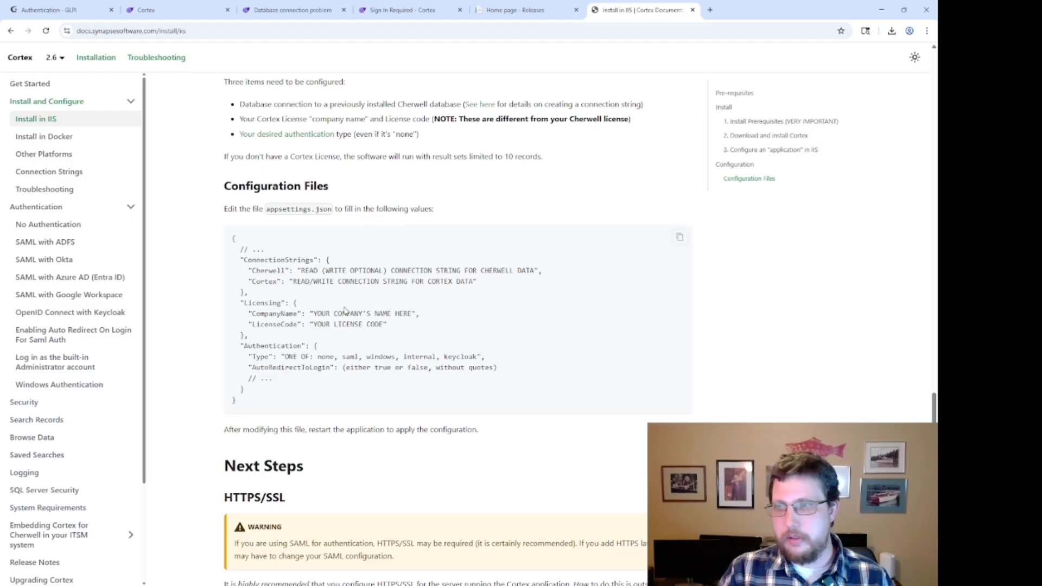
pyautogui.scroll(-7, 345, 310)
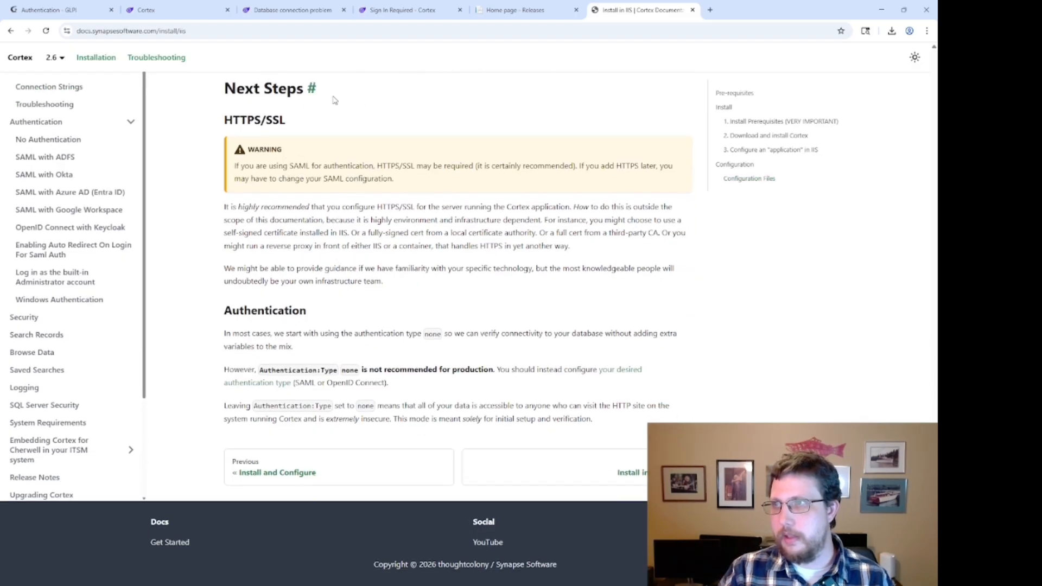
pyautogui.moveTo(225, 120); pyautogui.dragTo(280, 120)
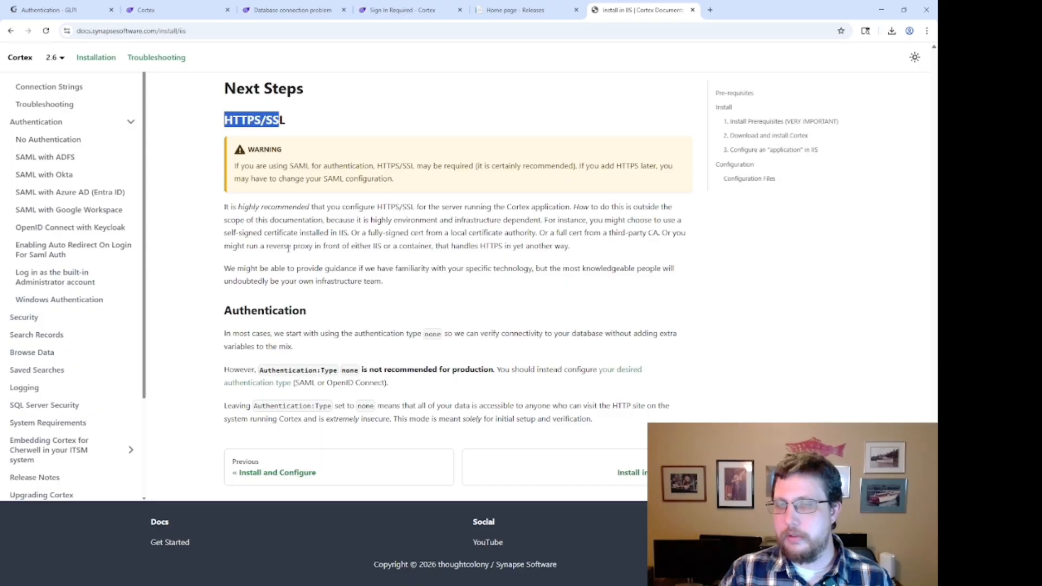